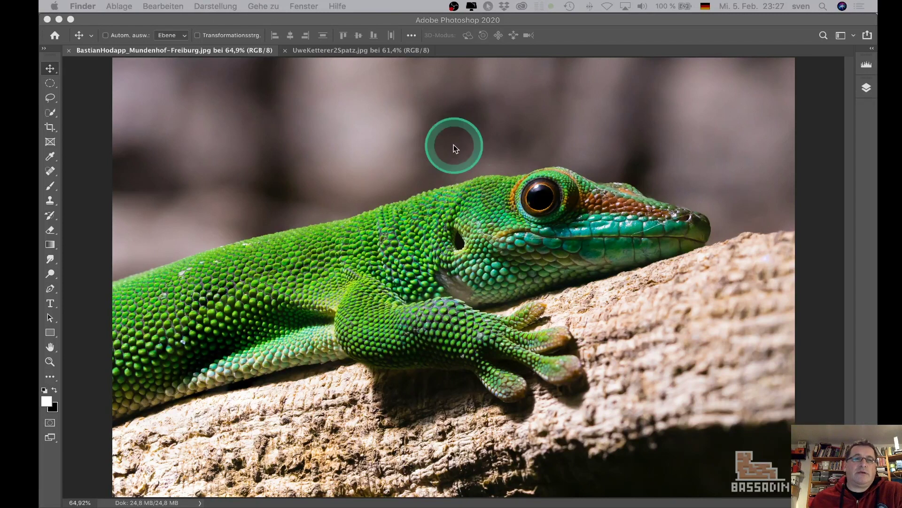
# - Examine the camera and exposure data in the gecko photo's file information and close it without changes
pyautogui.click(155, 21)
pyautogui.click(134, 6)
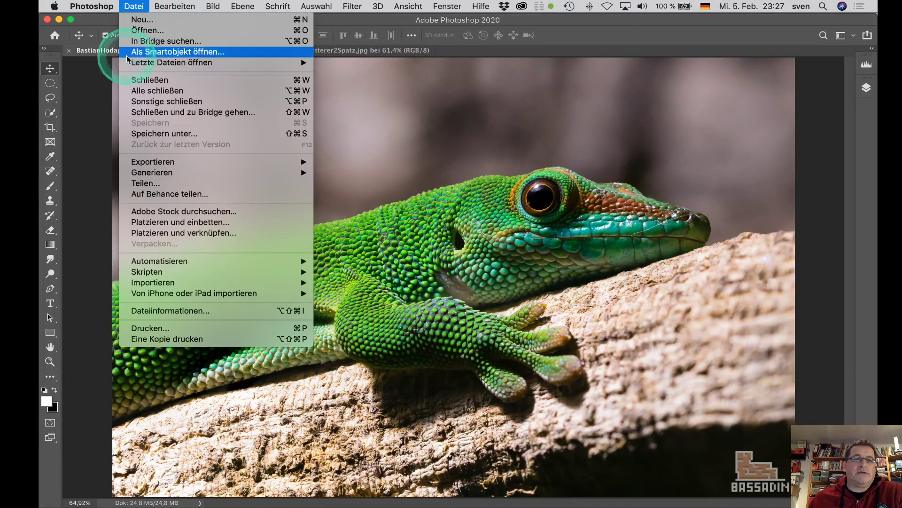
pyautogui.click(222, 310)
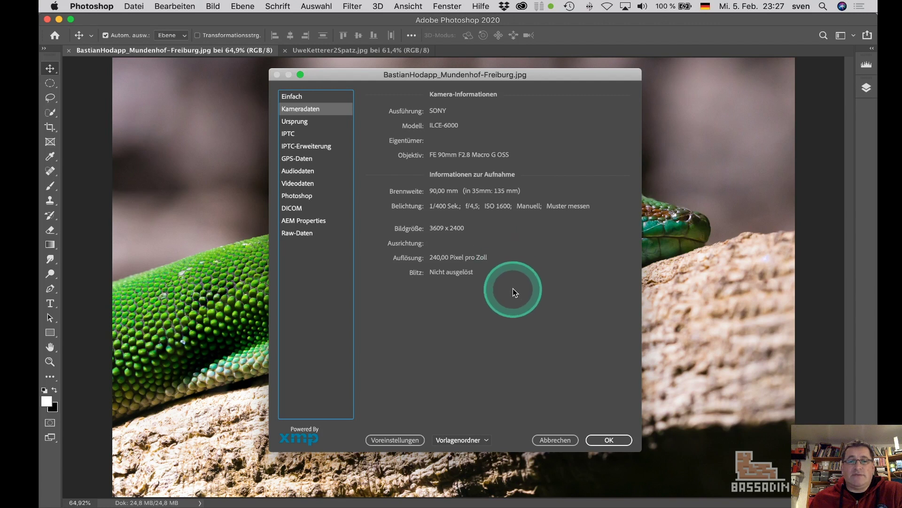
pyautogui.click(557, 439)
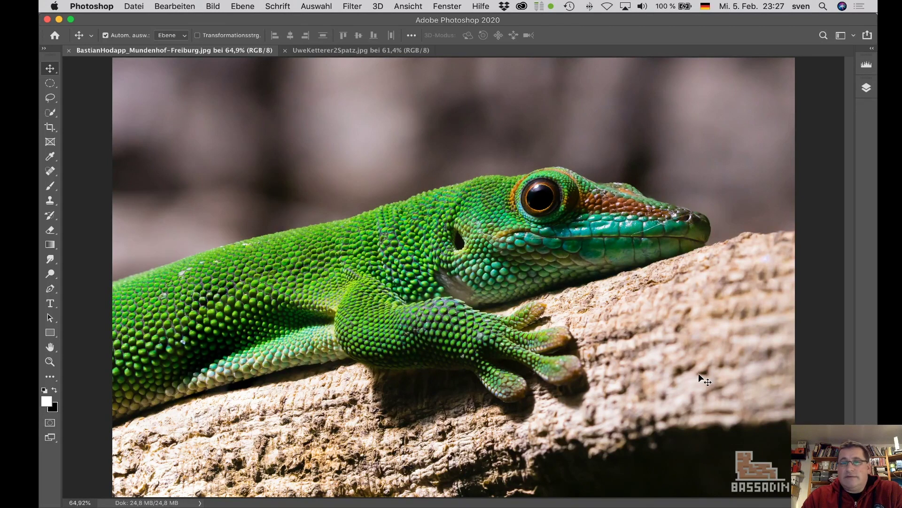
pyautogui.click(580, 374)
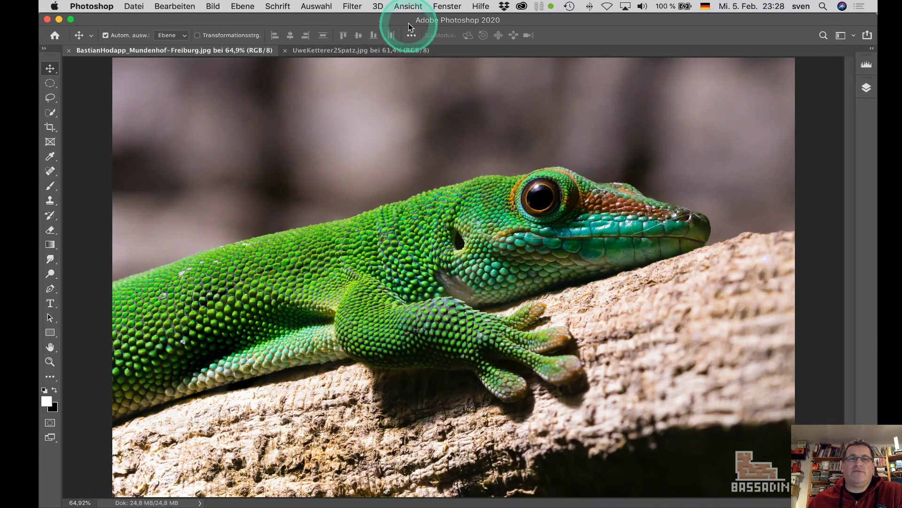
# - Brush over the sunlit tree trunk with a Camera Raw adjustment brush at exposure +0.25 and highlights -38
pyautogui.click(353, 6)
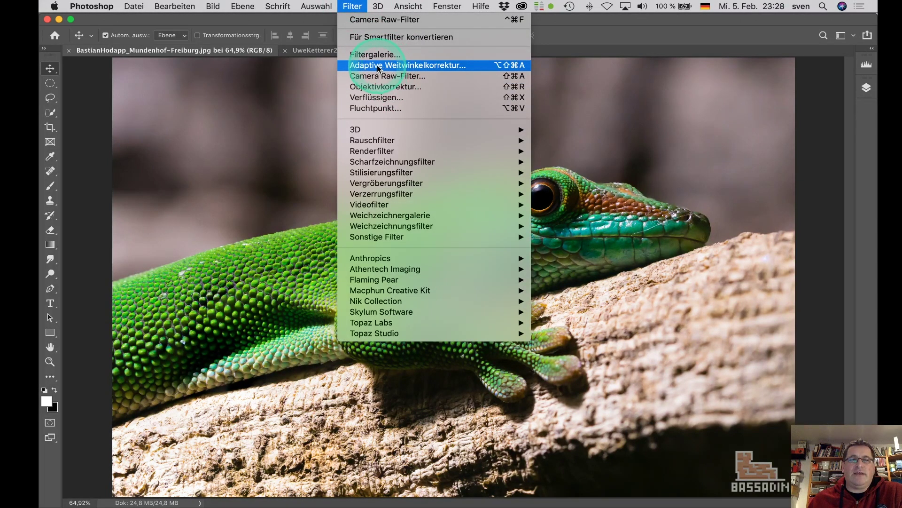
pyautogui.click(378, 77)
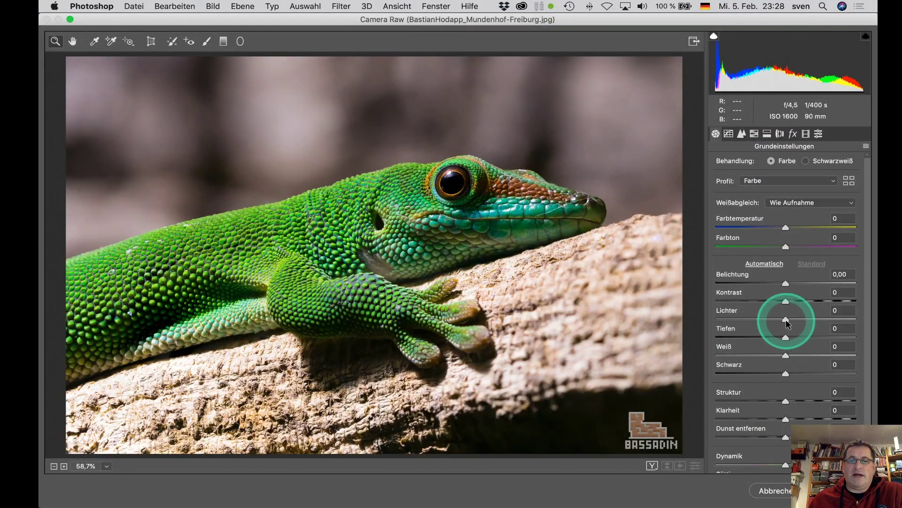
pyautogui.moveTo(785, 320)
pyautogui.mouseDown()
pyautogui.moveTo(747, 320)
pyautogui.moveTo(786, 320)
pyautogui.mouseUp()
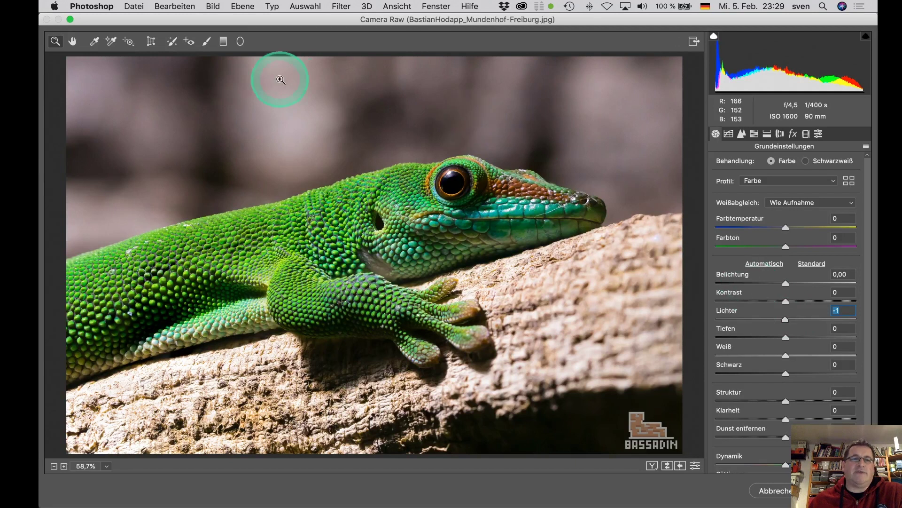
pyautogui.click(207, 42)
pyautogui.moveTo(780, 219)
pyautogui.mouseDown()
pyautogui.moveTo(719, 223)
pyautogui.moveTo(790, 221)
pyautogui.mouseUp()
pyautogui.moveTo(786, 256); pyautogui.dragTo(763, 256)
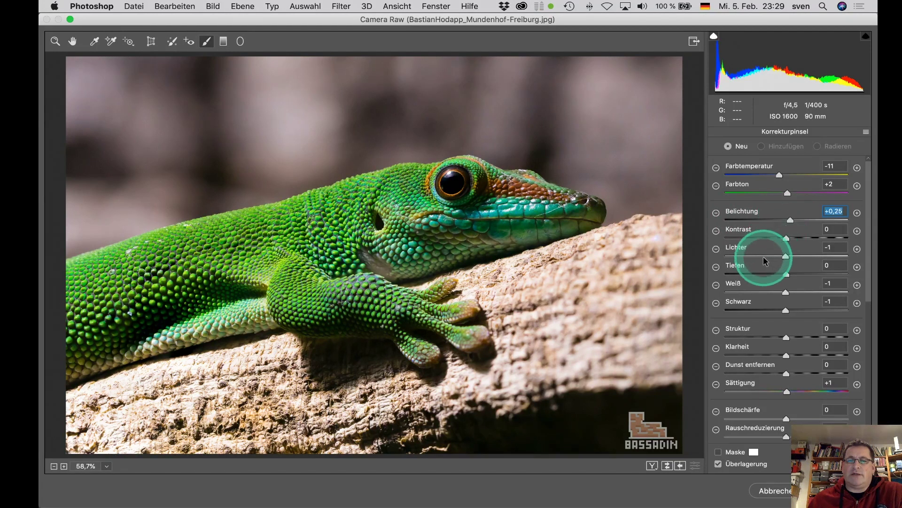
pyautogui.moveTo(667, 245)
pyautogui.mouseDown()
pyautogui.moveTo(541, 266)
pyautogui.moveTo(485, 290)
pyautogui.moveTo(583, 308)
pyautogui.moveTo(496, 384)
pyautogui.moveTo(369, 393)
pyautogui.moveTo(271, 379)
pyautogui.moveTo(253, 363)
pyautogui.moveTo(93, 400)
pyautogui.moveTo(155, 388)
pyautogui.moveTo(83, 420)
pyautogui.moveTo(128, 442)
pyautogui.moveTo(115, 445)
pyautogui.moveTo(365, 446)
pyautogui.moveTo(75, 434)
pyautogui.mouseUp()
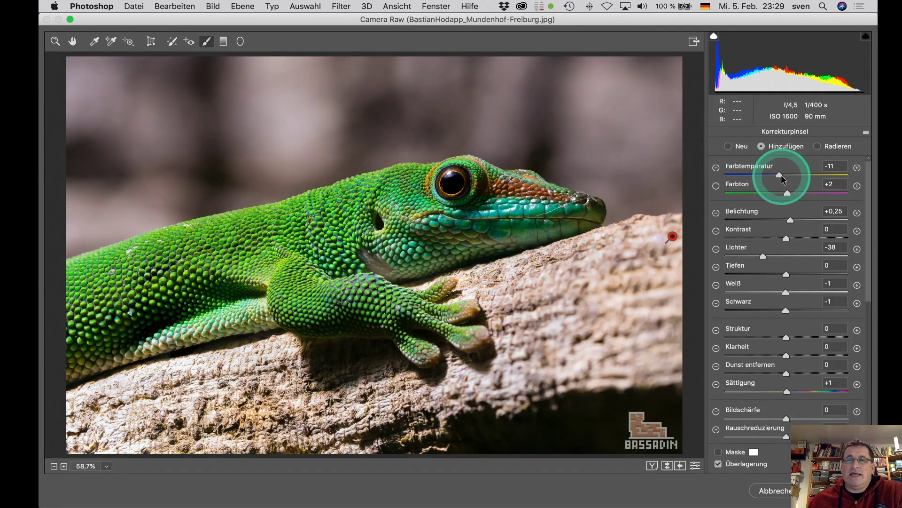
# - Warm the trunk's brush adjustment to a color temperature of +13 and apply the Camera Raw filter
pyautogui.moveTo(780, 176); pyautogui.dragTo(796, 177)
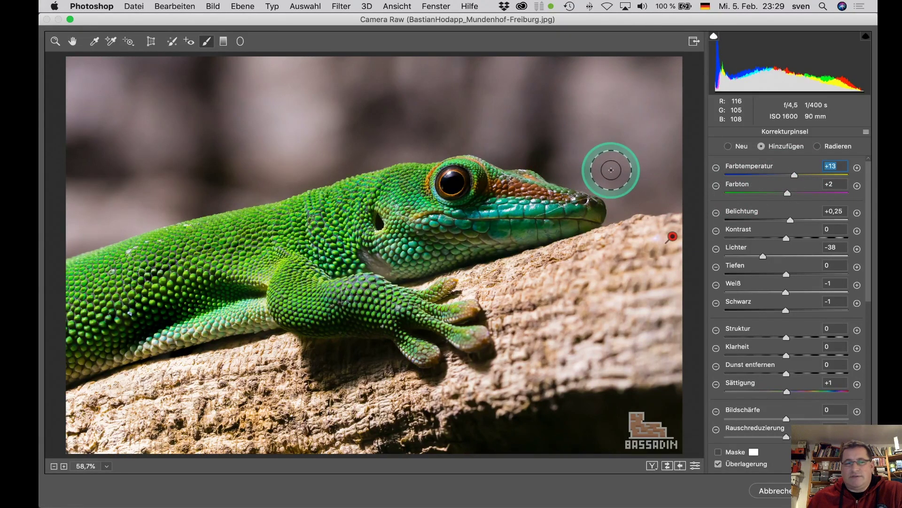
pyautogui.moveTo(582, 207); pyautogui.dragTo(607, 238)
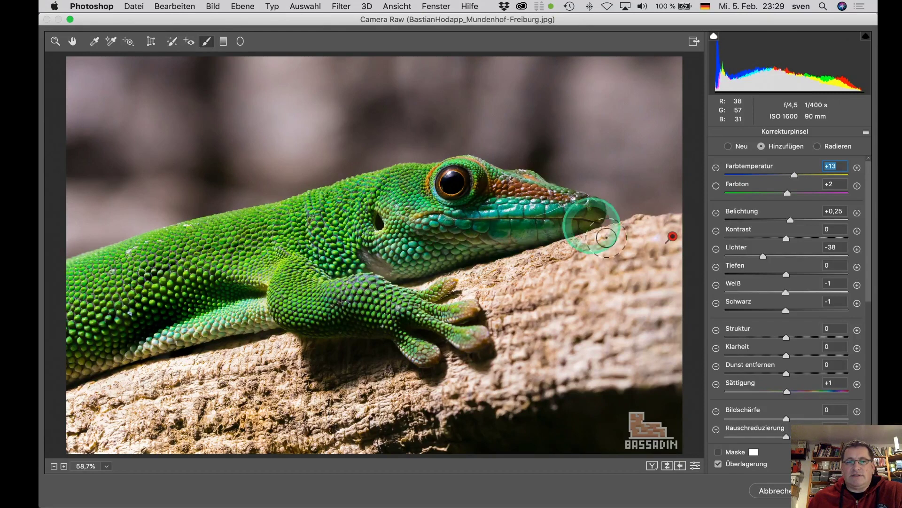
pyautogui.press('Return')
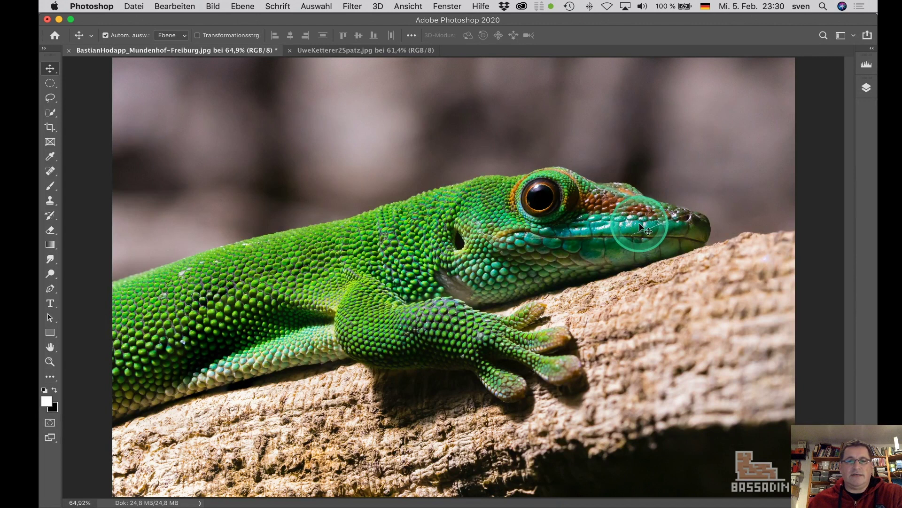
# - Heal away the lower end of the white hair on the gecko's upper lip using a content-aware Spot Healing Brush of size 7
pyautogui.press('j')
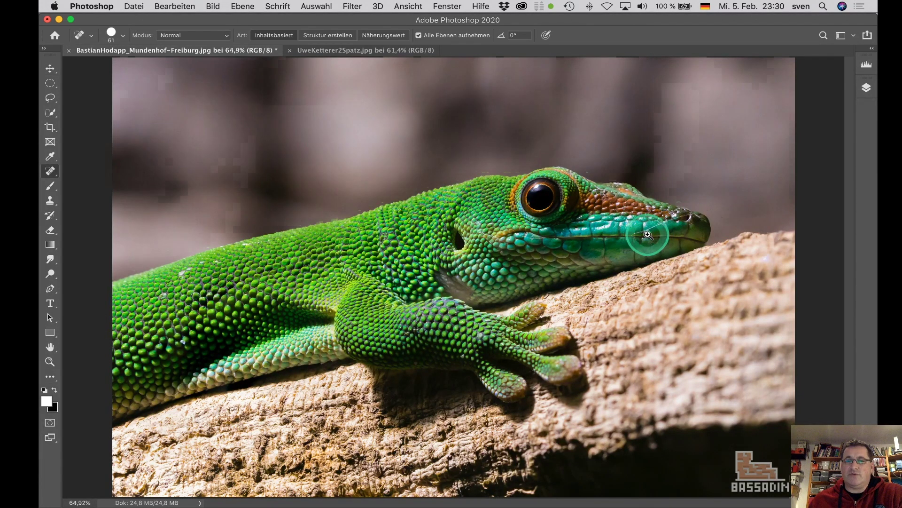
pyautogui.scroll(8, 641, 235)
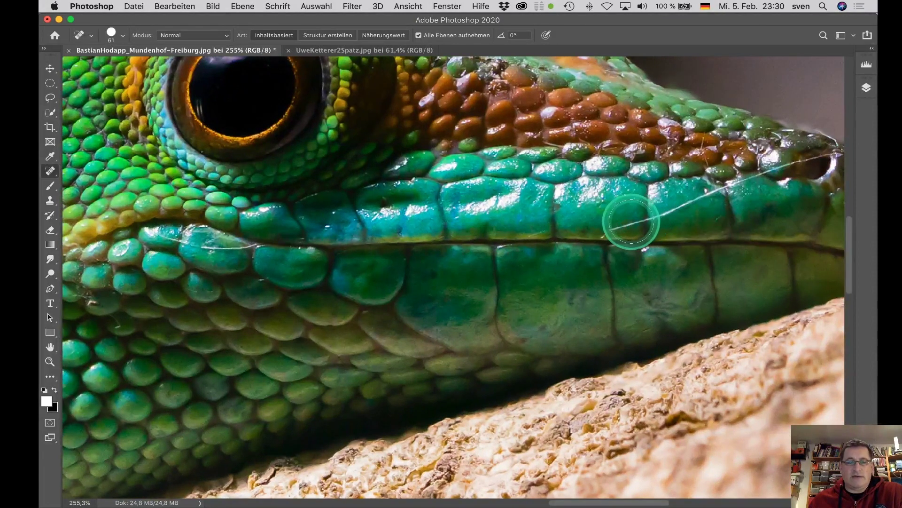
pyautogui.moveTo(624, 218); pyautogui.dragTo(583, 221)
pyautogui.moveTo(643, 219); pyautogui.dragTo(606, 234)
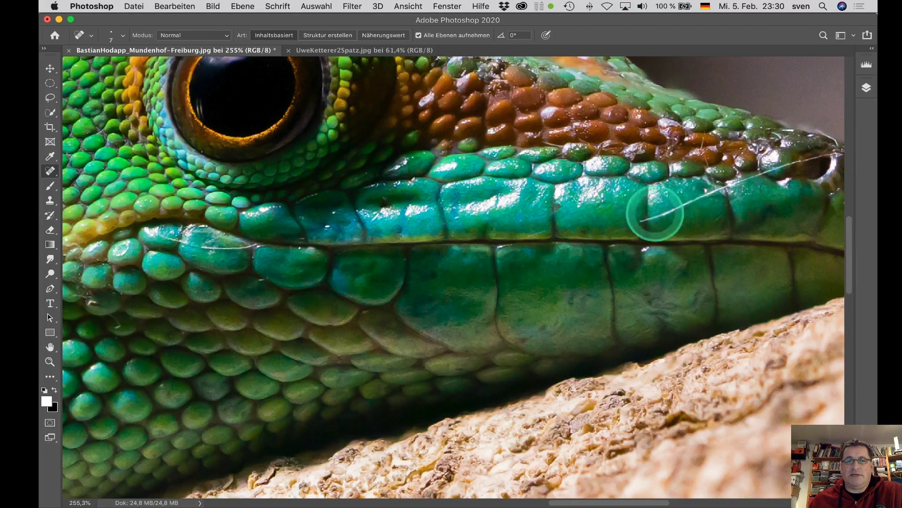
pyautogui.moveTo(630, 224); pyautogui.dragTo(641, 218)
pyautogui.press(']')
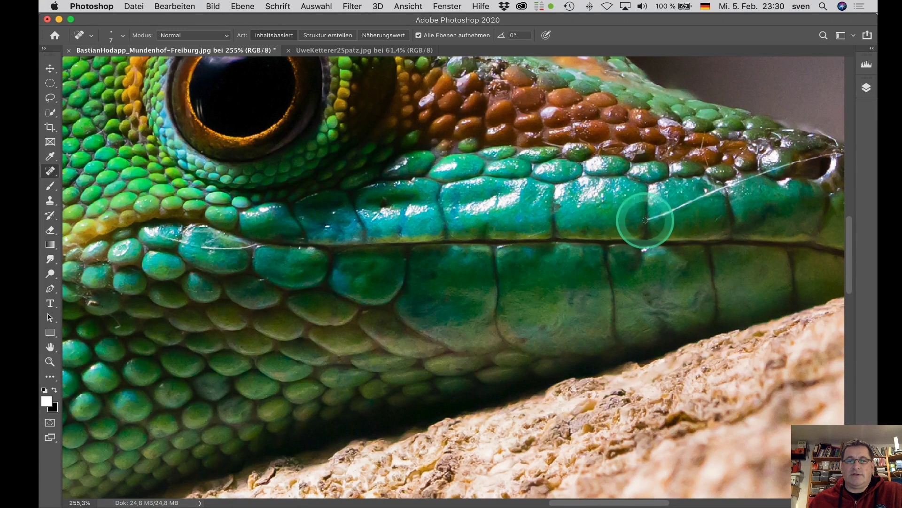
# - Heal the next section of the white hair across the lip scale towards the nostril and retouch its remains
pyautogui.press('[')
pyautogui.moveTo(650, 219); pyautogui.dragTo(695, 200)
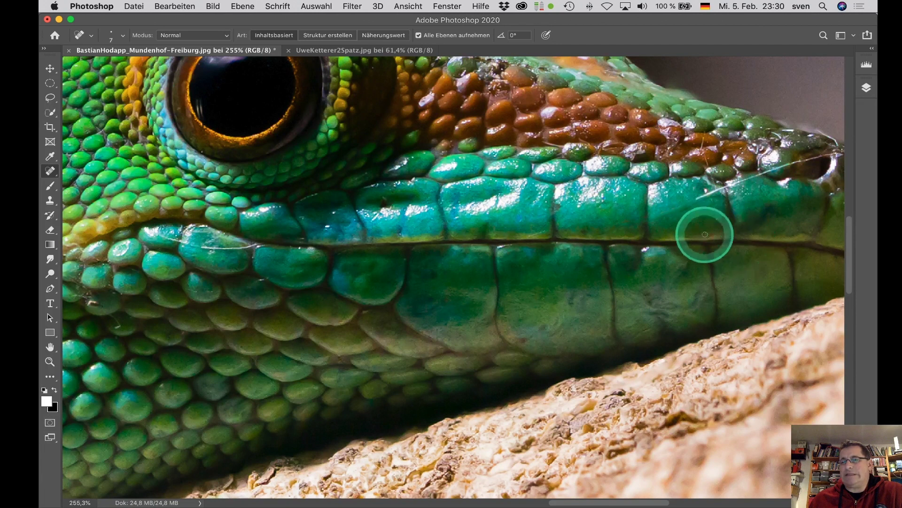
pyautogui.press('[')
pyautogui.moveTo(688, 207); pyautogui.dragTo(682, 212)
pyautogui.press(']')
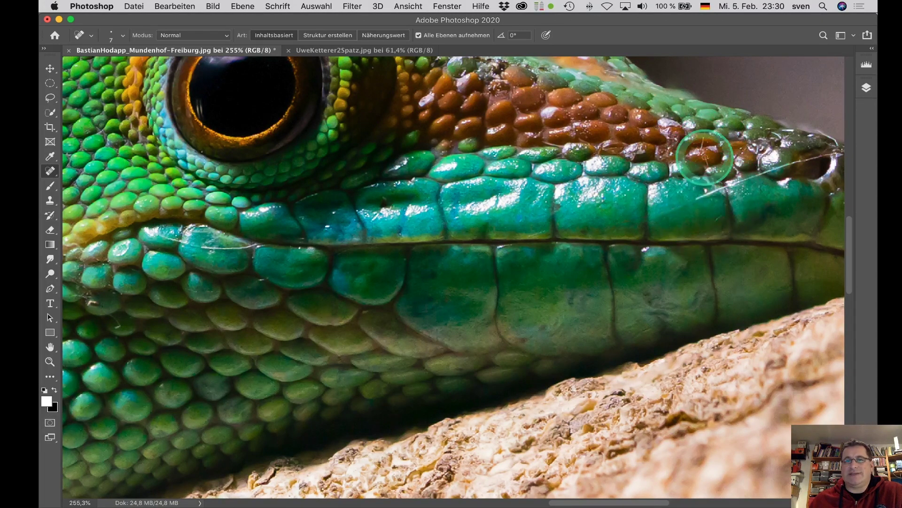
pyautogui.press('[')
pyautogui.press(']')
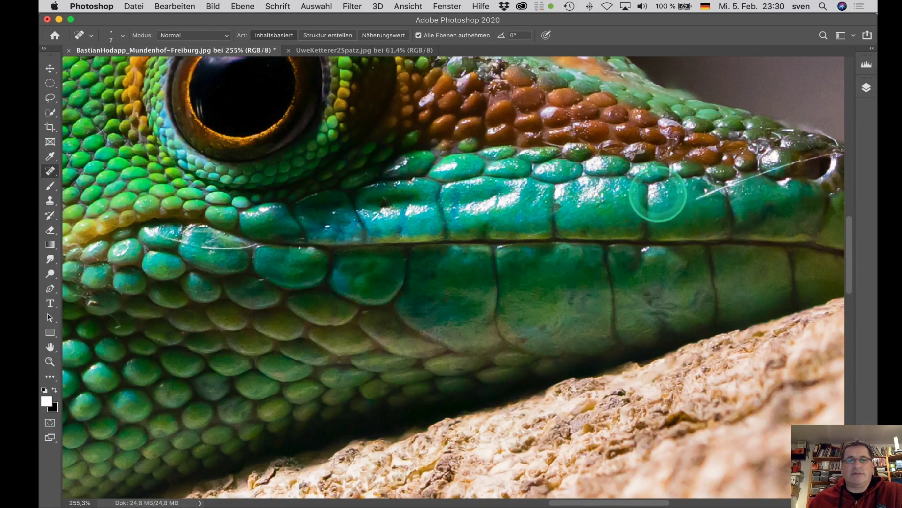
# - Heal away the fine white hair on the scales at the corner of the gecko's mouth and view the whole photo
pyautogui.press('[')
pyautogui.moveTo(162, 234)
pyautogui.mouseDown()
pyautogui.moveTo(202, 246)
pyautogui.moveTo(258, 242)
pyautogui.mouseUp()
pyautogui.press(']')
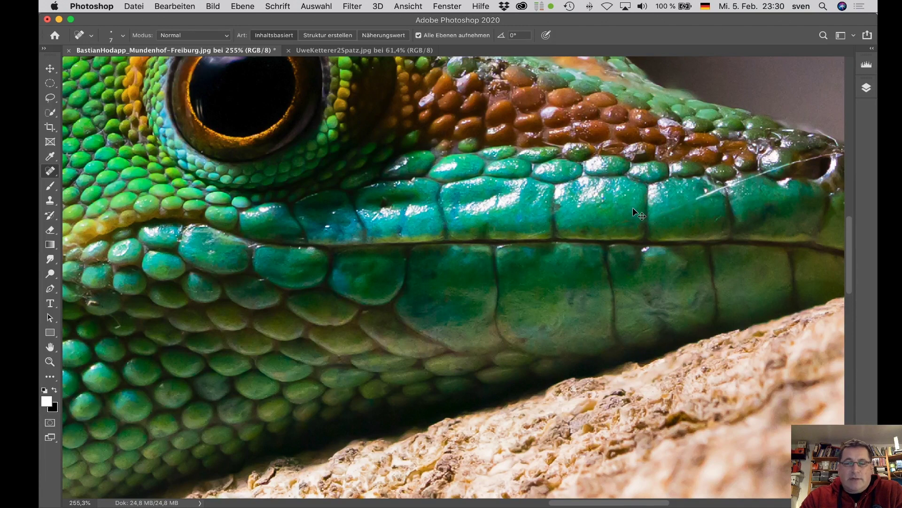
pyautogui.press('super+0')
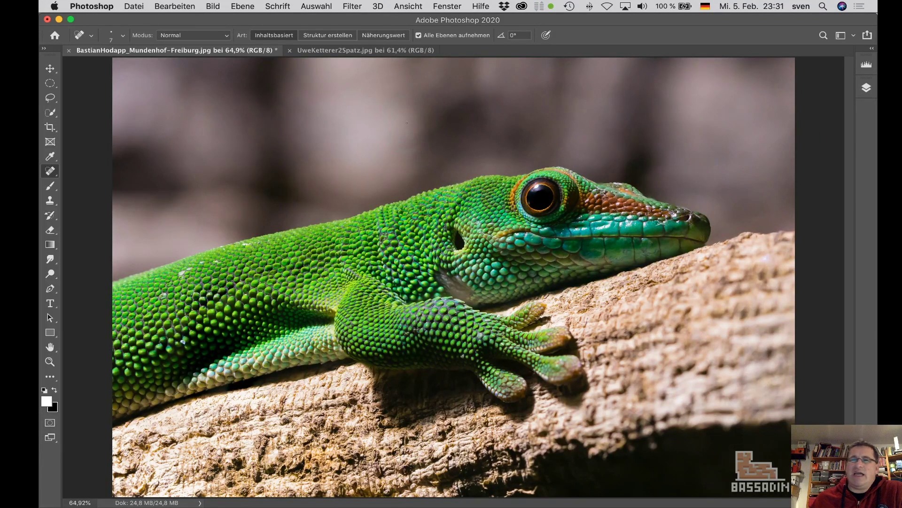
# - Try a Camera Raw post-crop vignette with an amount of -23 on the gecko photo and undo it
pyautogui.click(352, 6)
pyautogui.click(372, 77)
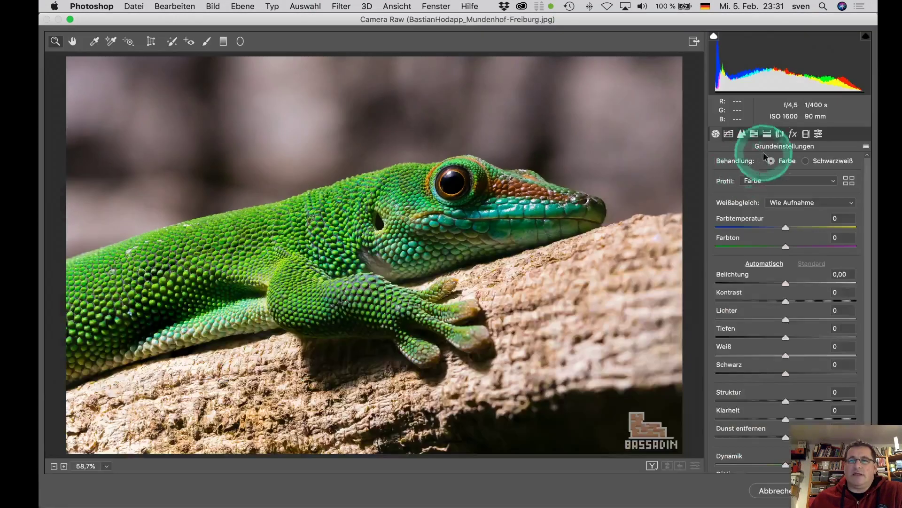
pyautogui.click(793, 133)
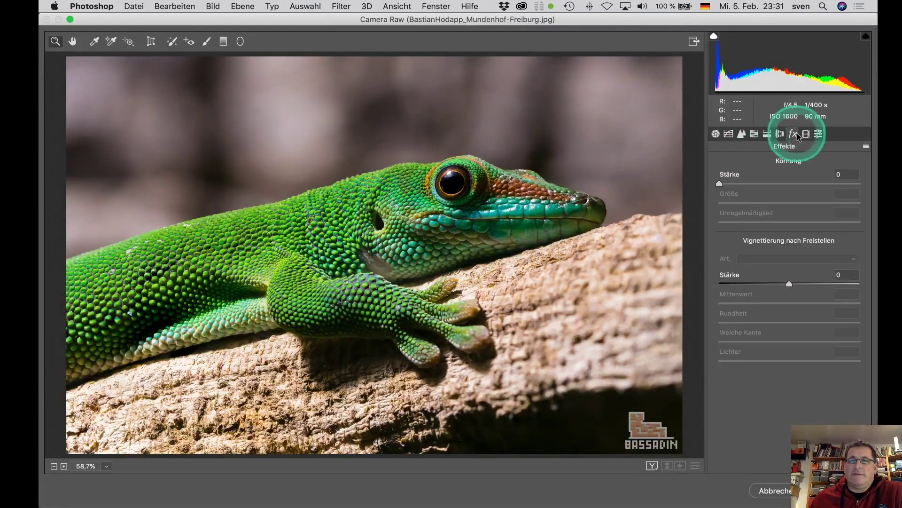
pyautogui.moveTo(780, 289); pyautogui.dragTo(773, 283)
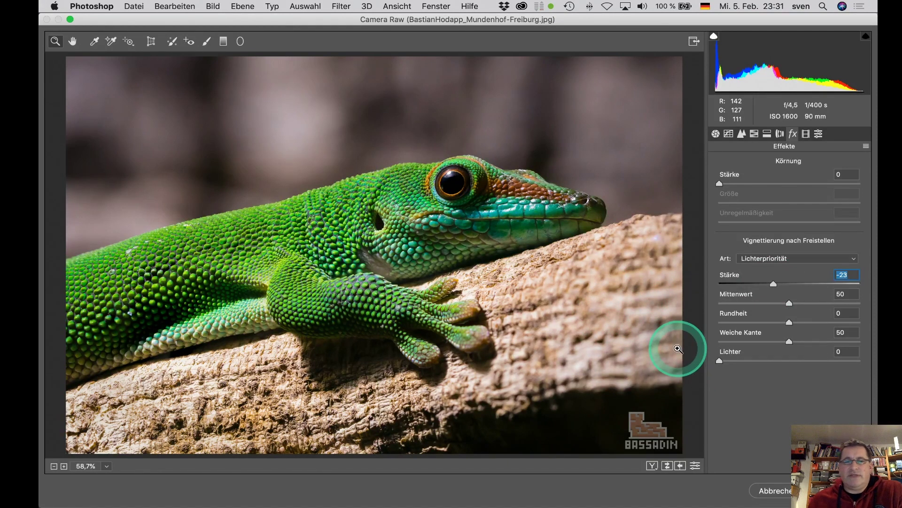
pyautogui.press('Return')
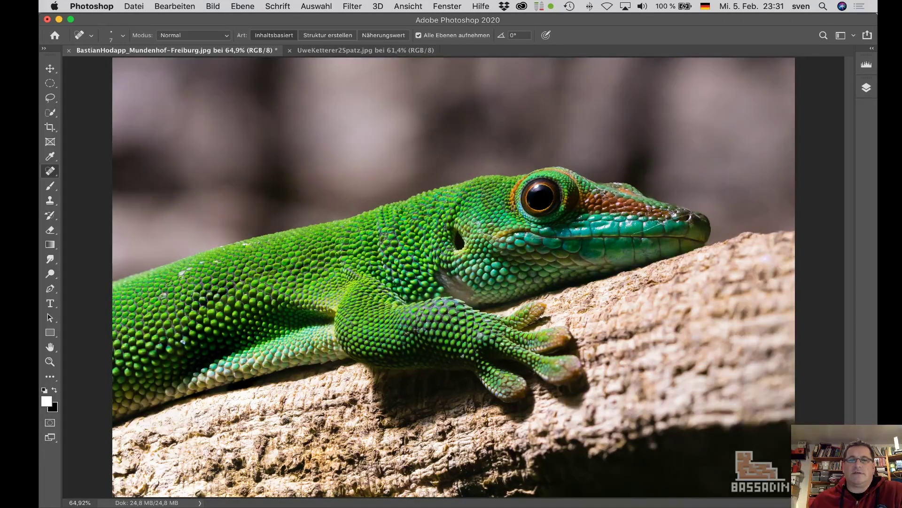
pyautogui.press('super+z')
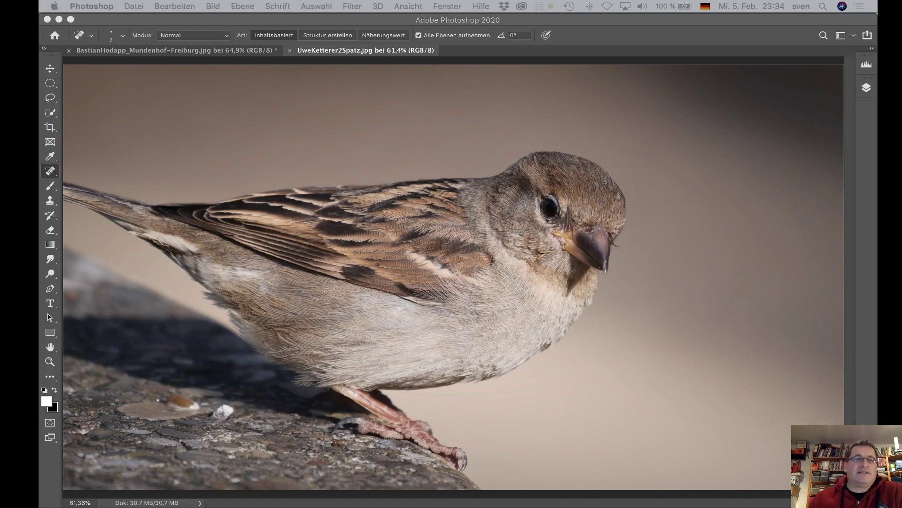
# - Bring up the gecko photo for another look and switch back to the sparrow photo
pyautogui.click(208, 52)
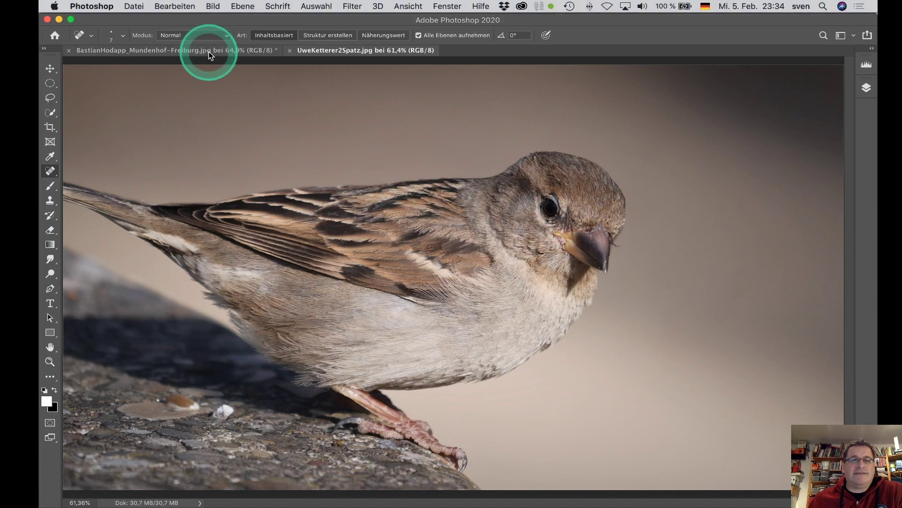
pyautogui.click(204, 51)
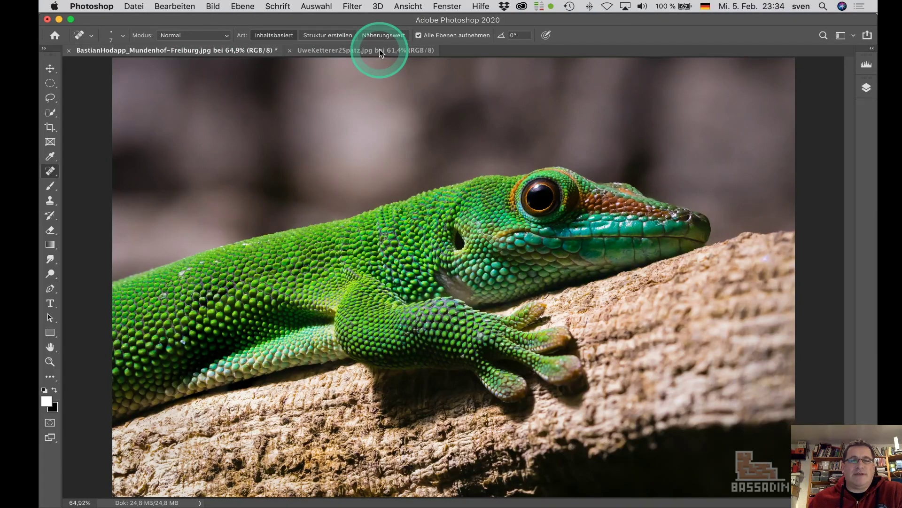
pyautogui.click(379, 50)
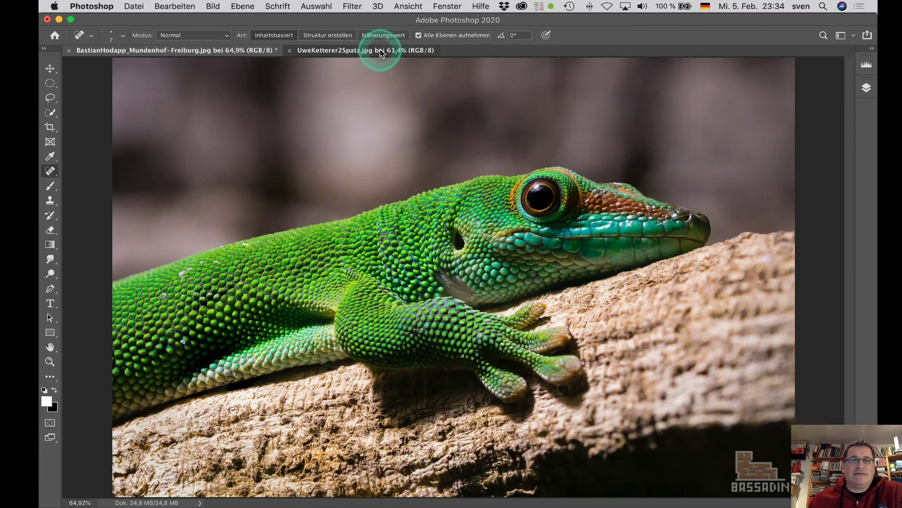